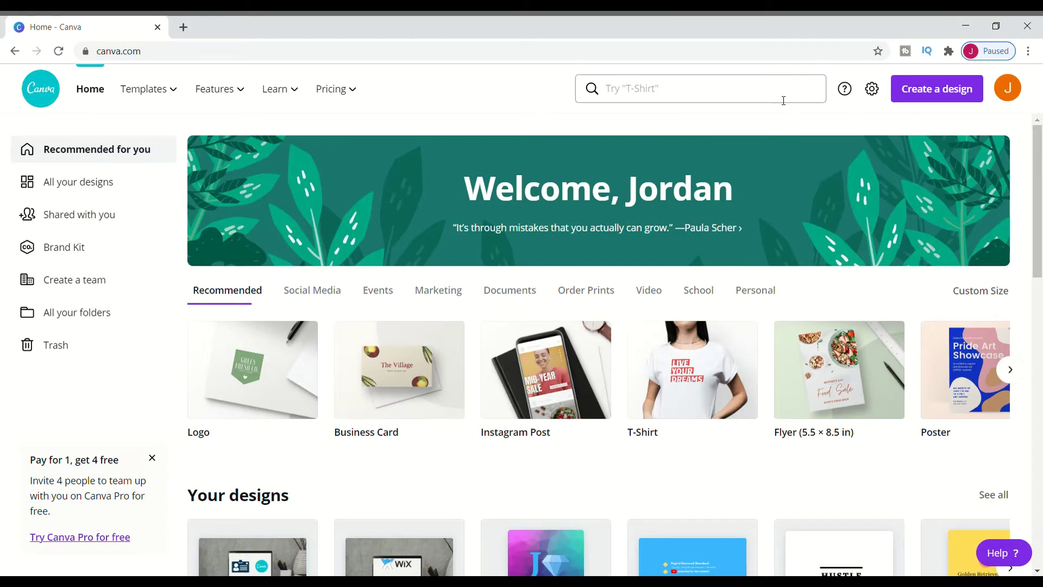
Step: Create a business card and apply both pages of the Pastel Modern Business Card template
{"action": "left_click", "coordinate": [423, 377]}
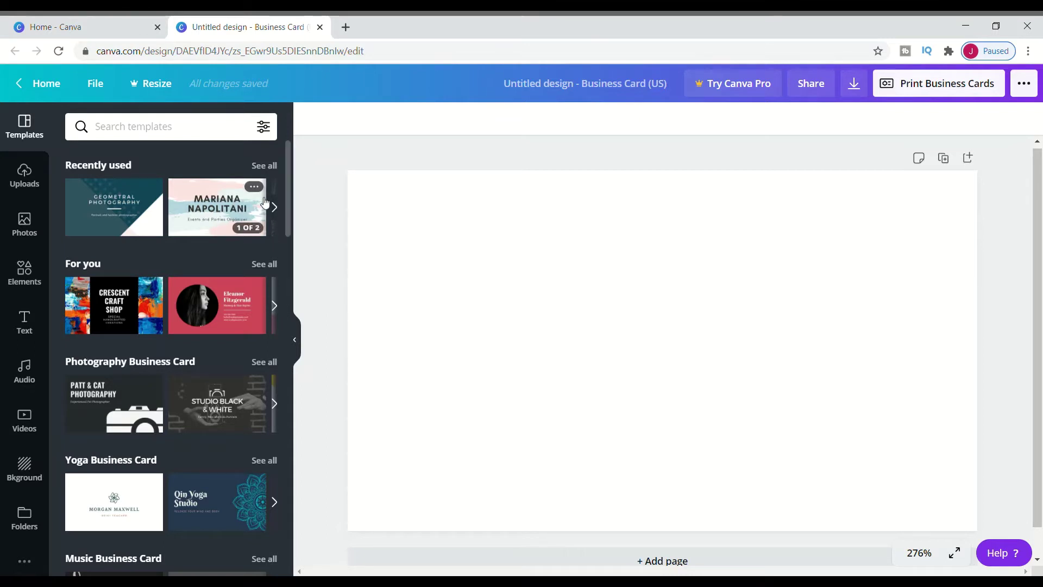
{"action": "left_click", "coordinate": [233, 209]}
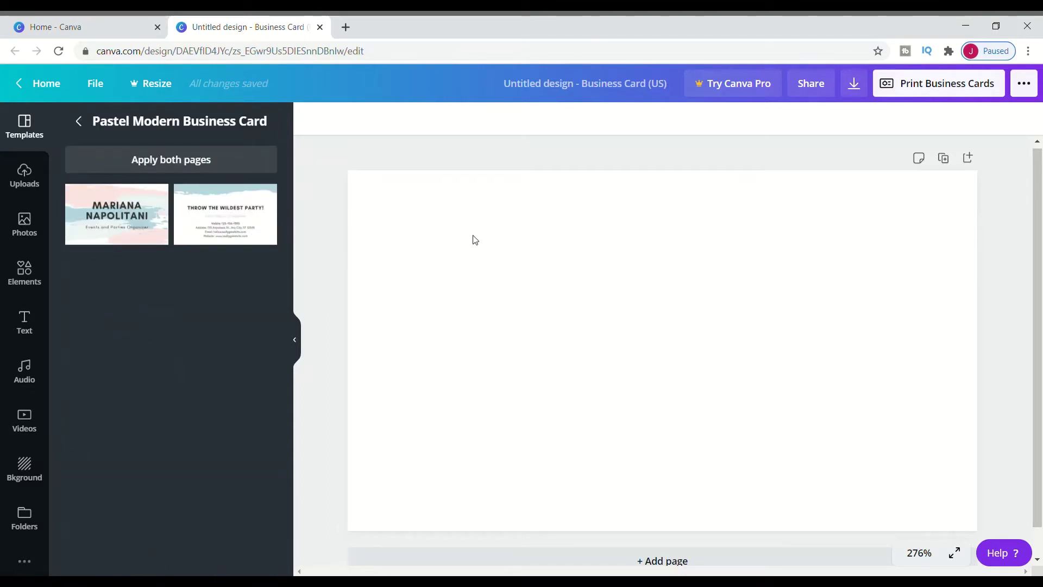
{"action": "left_click", "coordinate": [211, 167]}
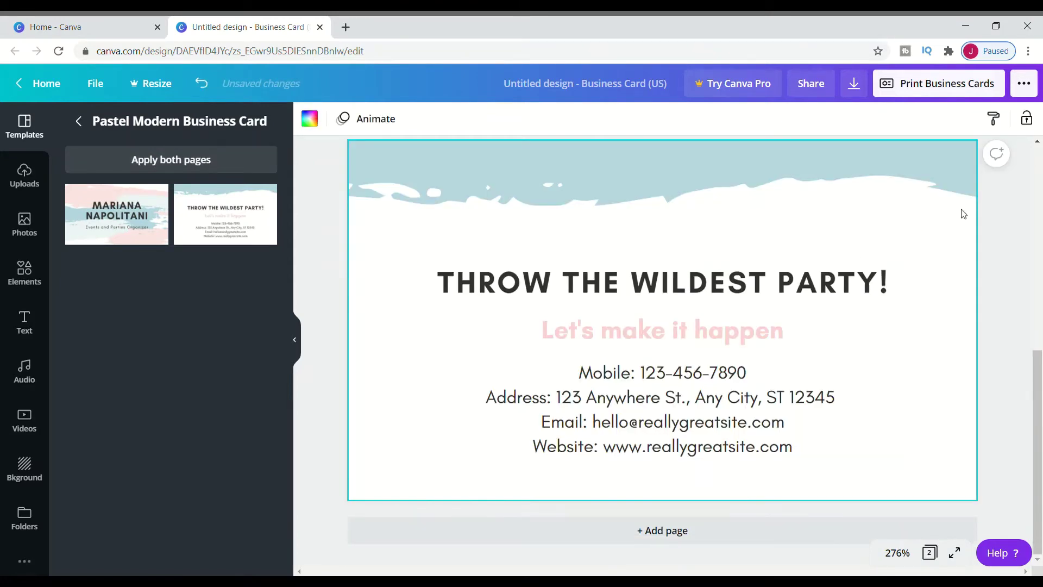
{"action": "scroll", "coordinate": [1024, 388], "scroll_direction": "up", "scroll_amount": 8}
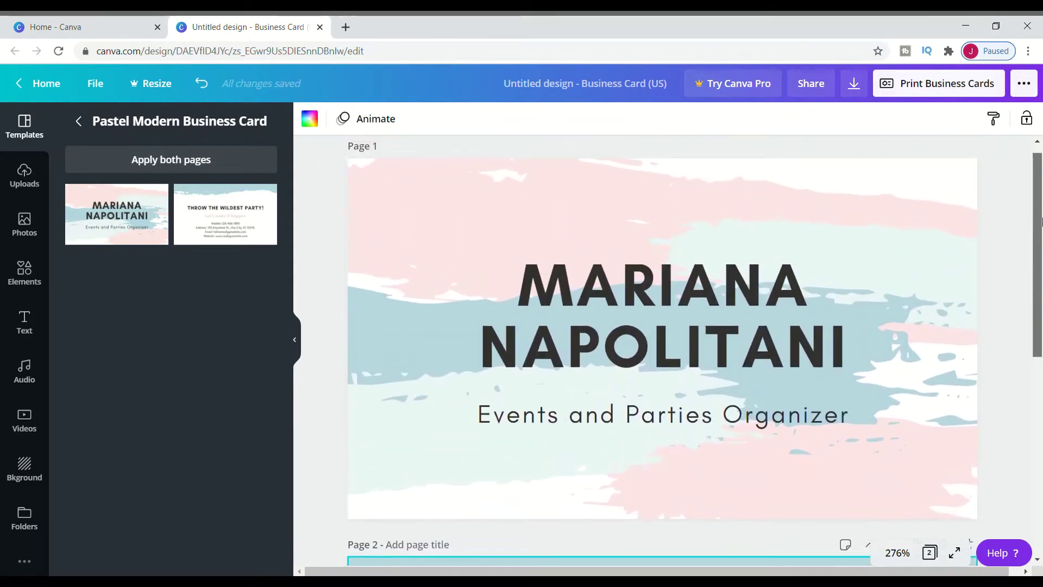
Step: Replace the template name with the card holder's name and the subtitle with 'Undergraduate Business Student'
{"action": "left_click", "coordinate": [867, 347]}
{"action": "double_click", "coordinate": [870, 344]}
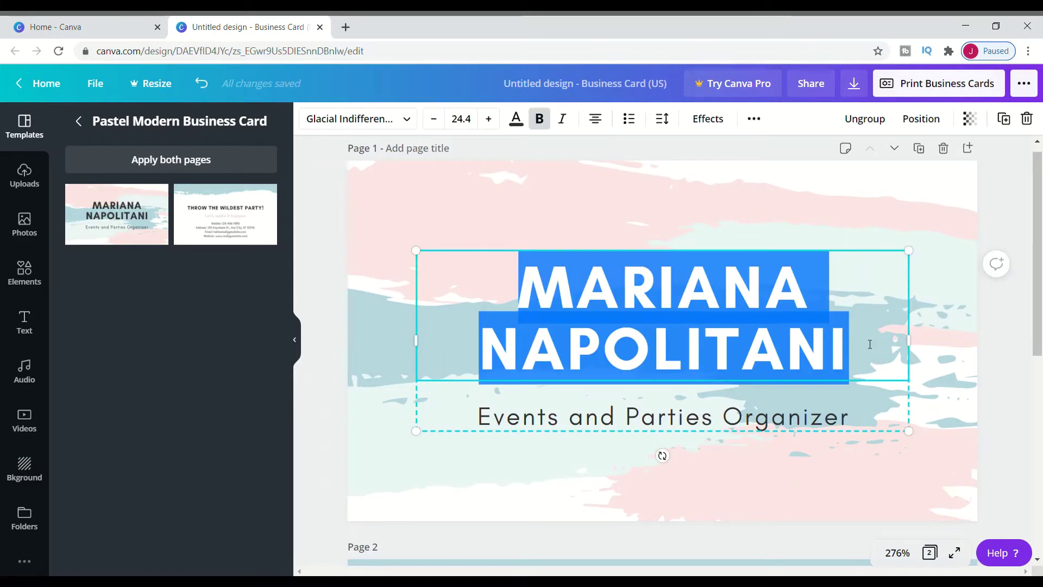
{"action": "type", "text": "JORDAN"}
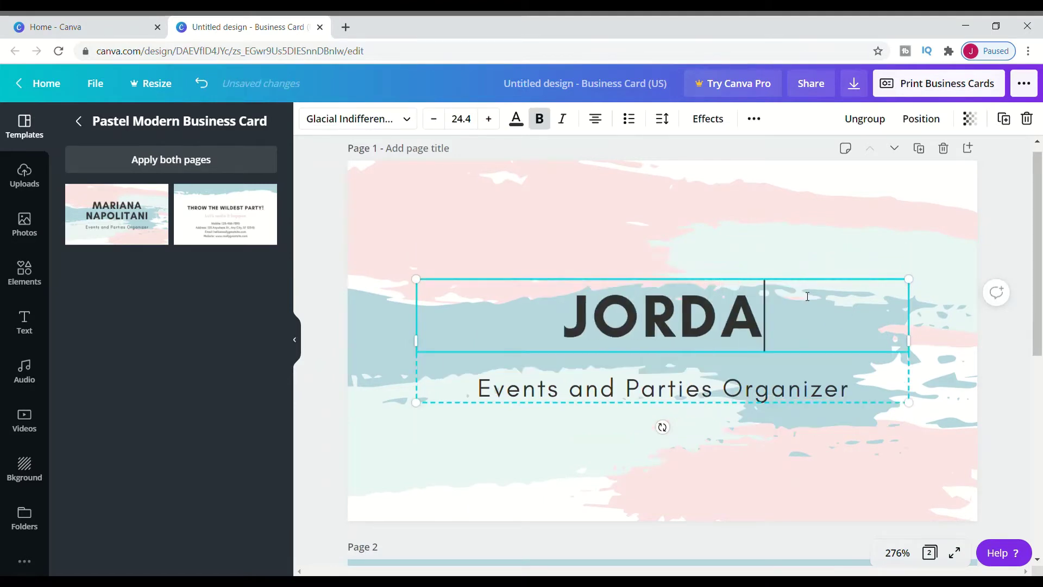
{"action": "double_click", "coordinate": [850, 384]}
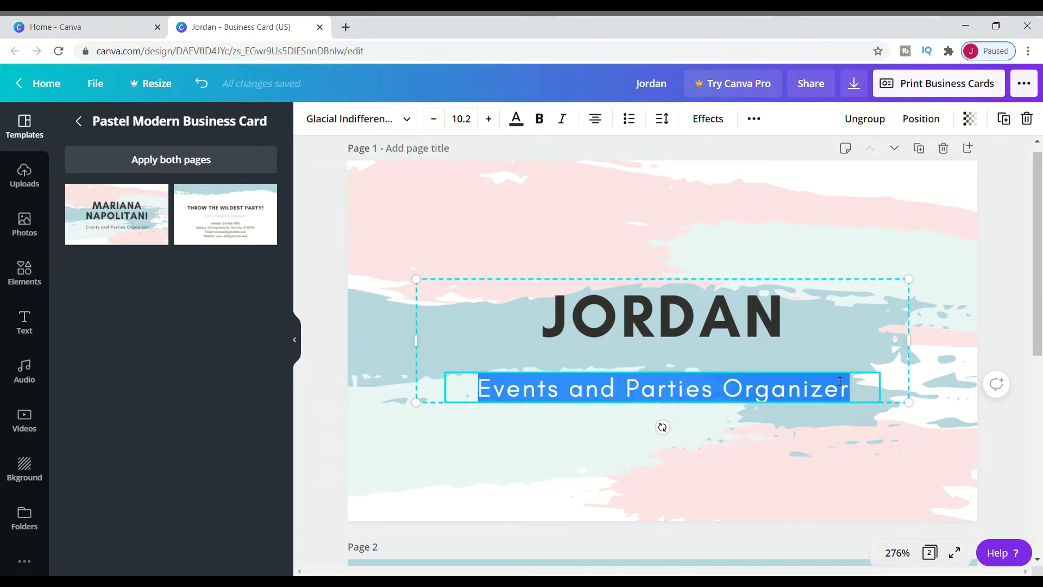
{"action": "type", "text": "Under"}
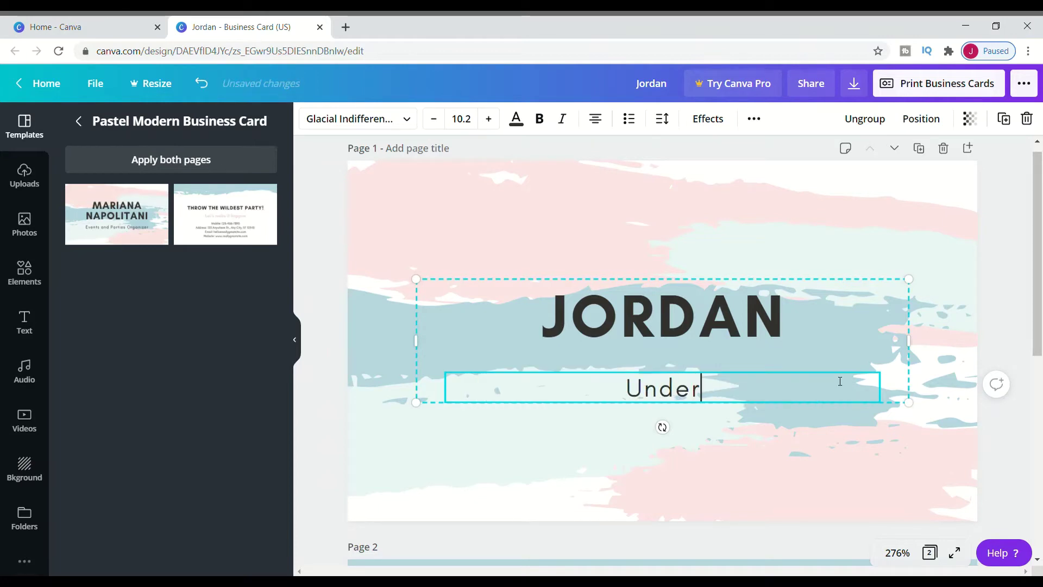
{"action": "type", "text": "graduate B"}
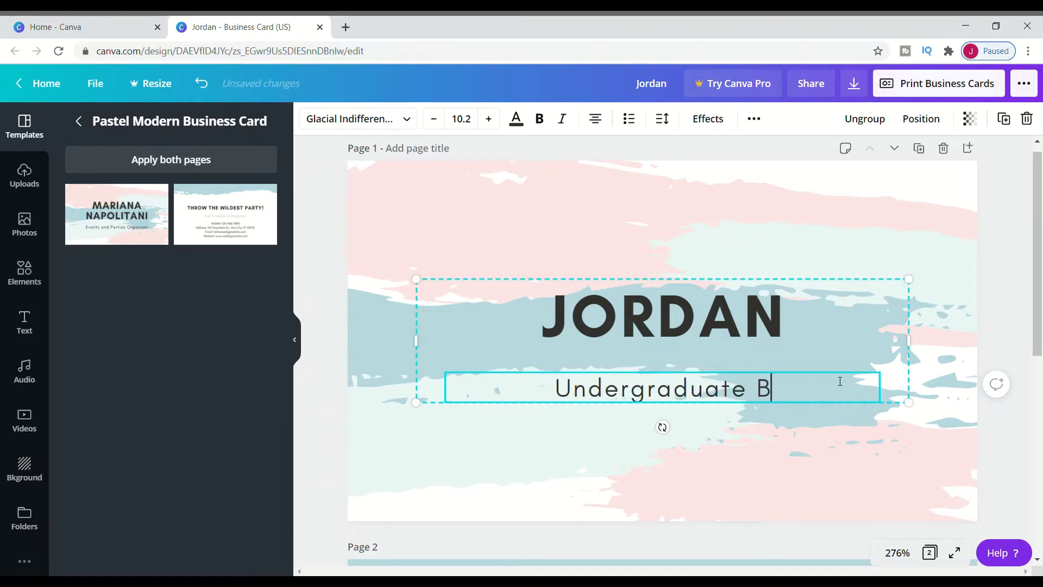
{"action": "type", "text": "usiness Student"}
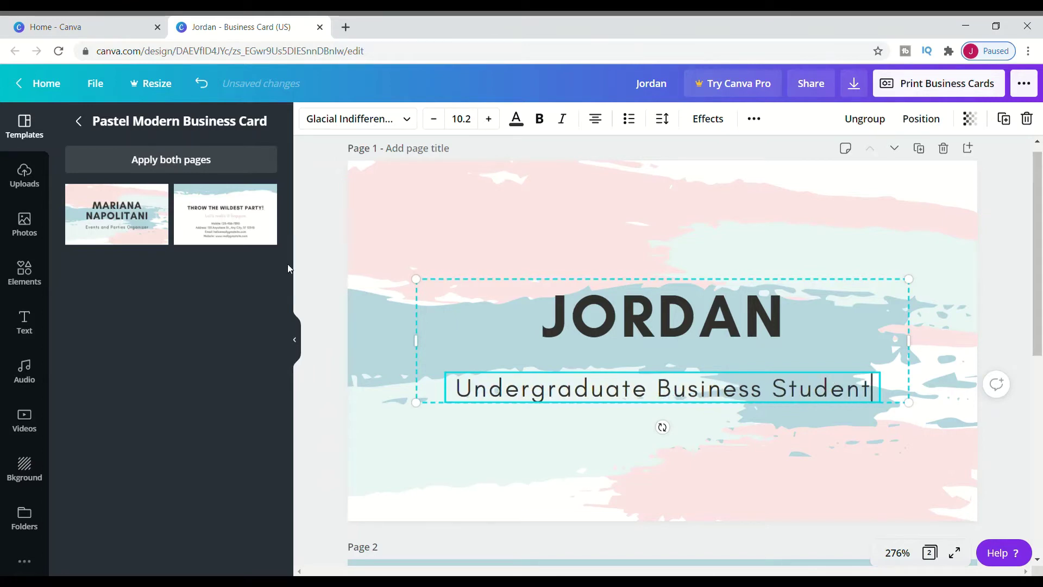
{"action": "left_click", "coordinate": [30, 319]}
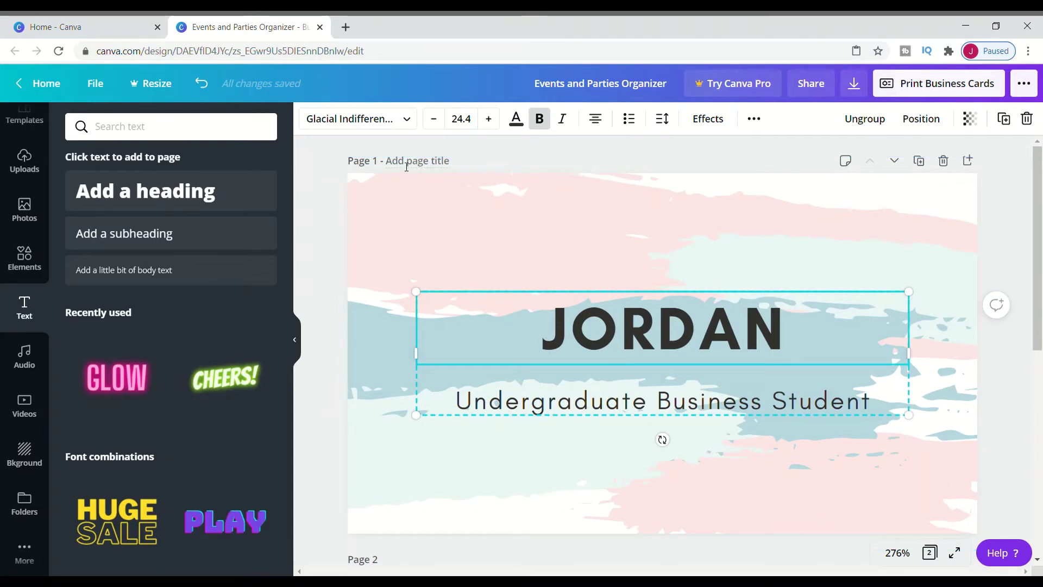
Step: Generate a QR code encoding the design's own address-bar URL onto the card
{"action": "left_click", "coordinate": [24, 548]}
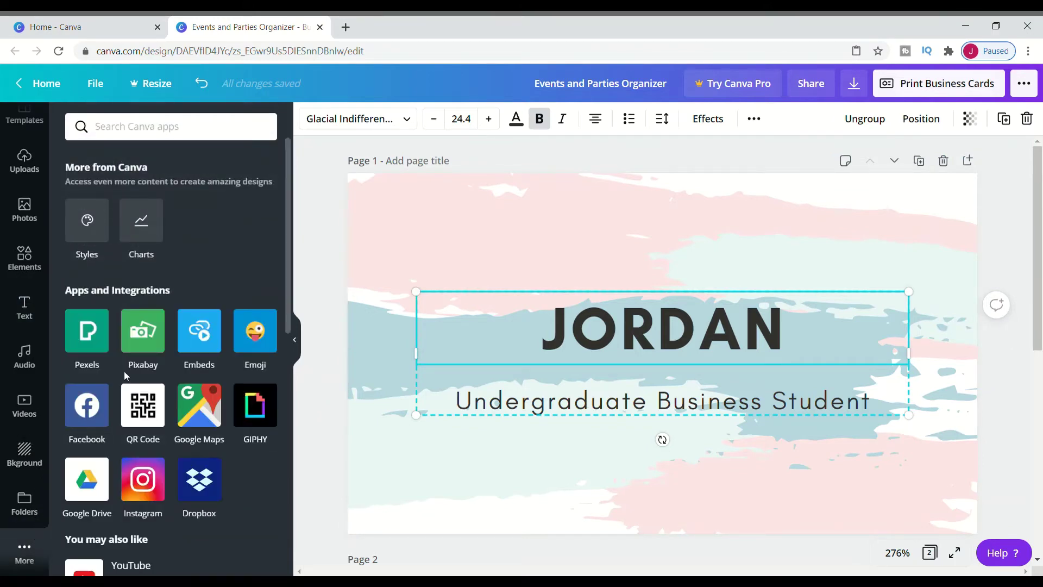
{"action": "left_click", "coordinate": [143, 408]}
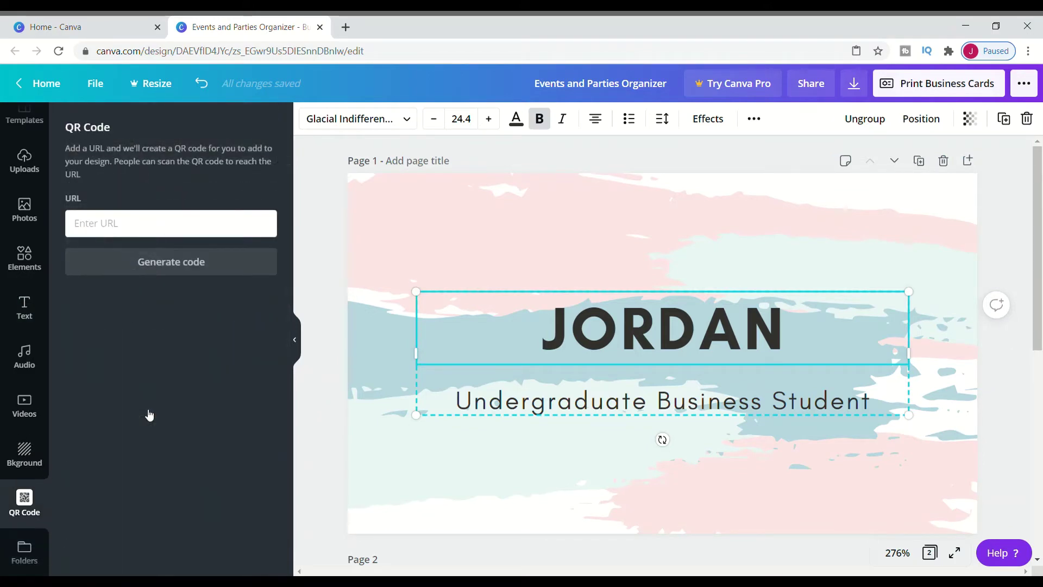
{"action": "left_click", "coordinate": [253, 56]}
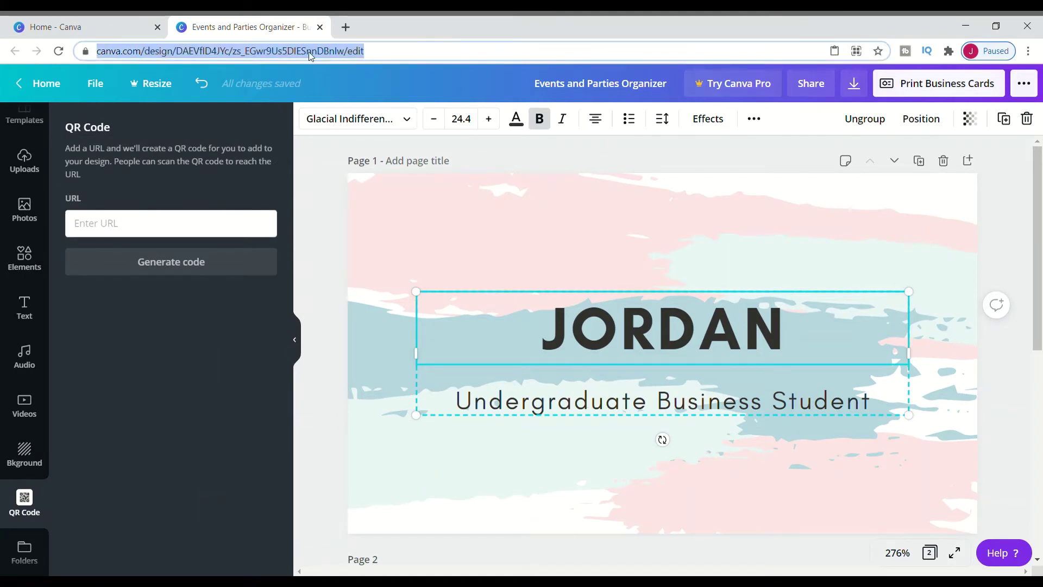
{"action": "left_click", "coordinate": [223, 232]}
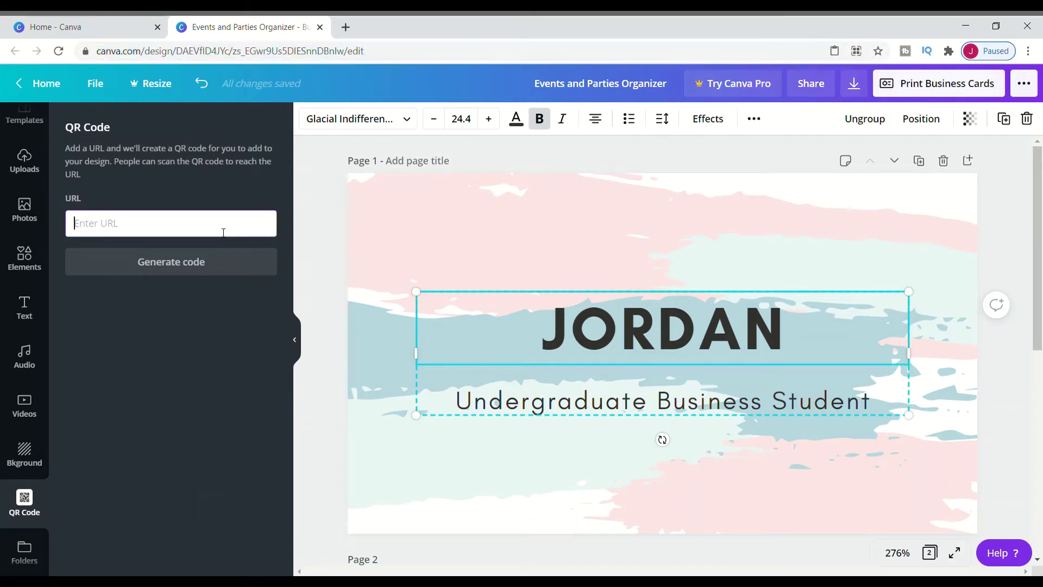
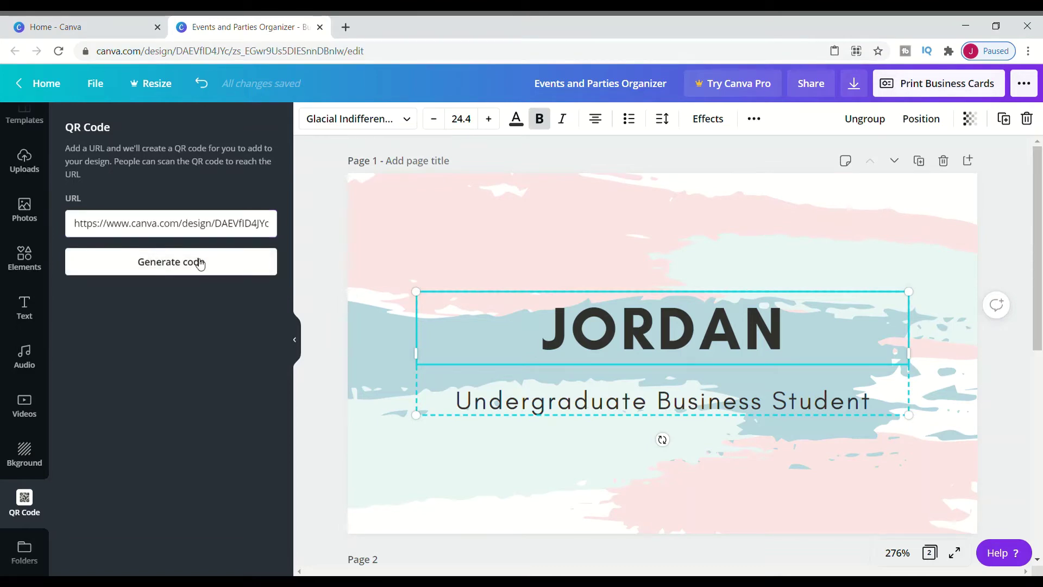
{"action": "left_click", "coordinate": [199, 262]}
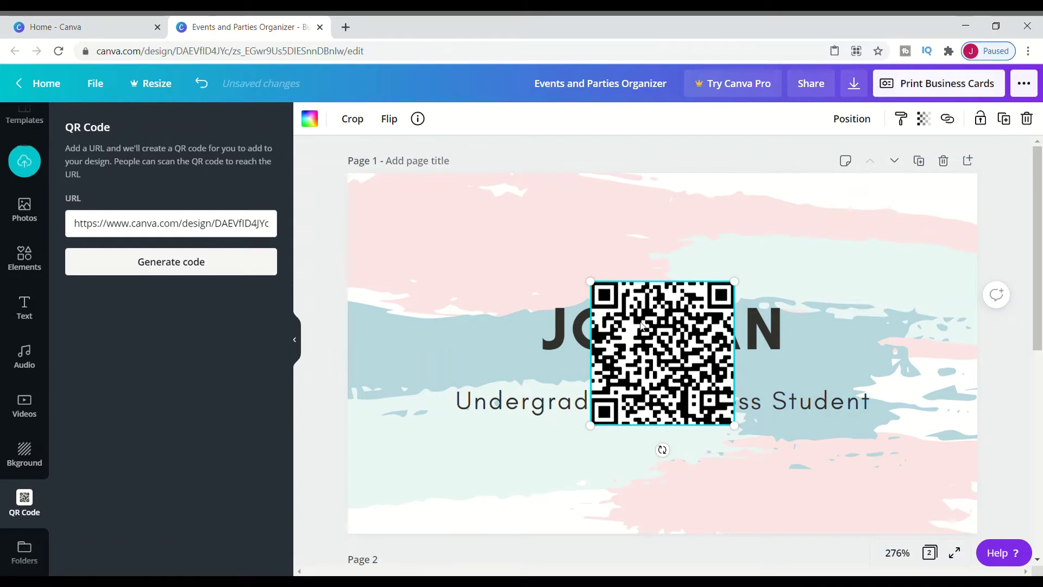
Step: Shrink the QR code to about 0.4 in and tuck it into the top-right corner
{"action": "left_click_drag", "start_coordinate": [647, 325], "coordinate": [870, 225]}
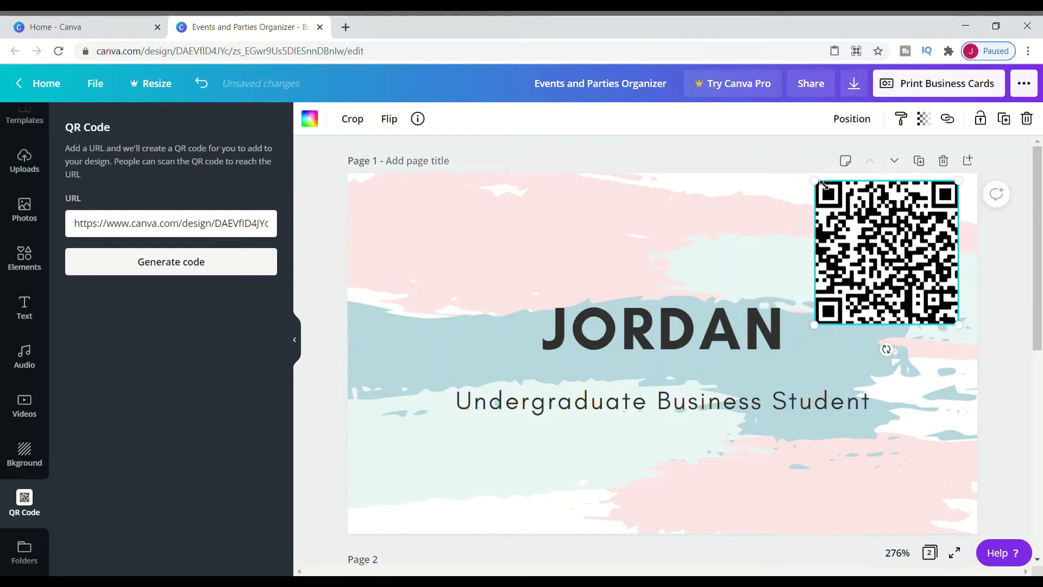
{"action": "left_click_drag", "start_coordinate": [814, 182], "coordinate": [903, 261]}
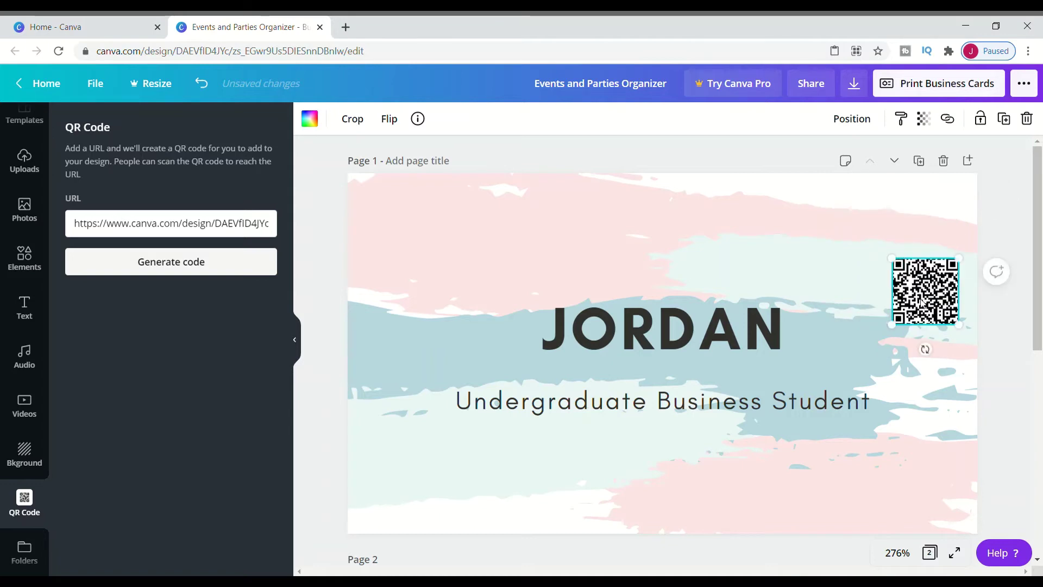
{"action": "left_click_drag", "start_coordinate": [922, 300], "coordinate": [914, 251]}
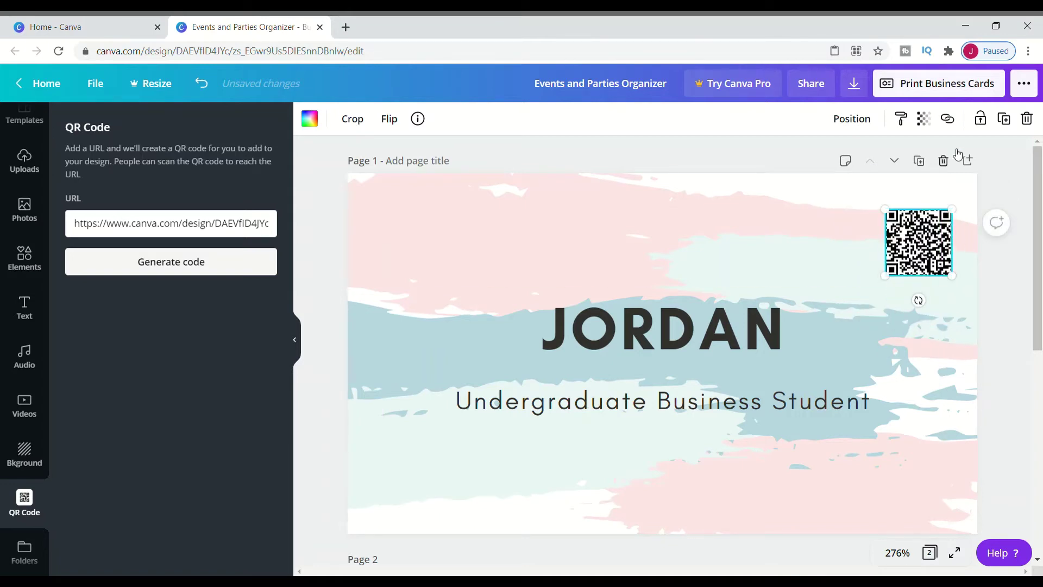
{"action": "left_click", "coordinate": [906, 303]}
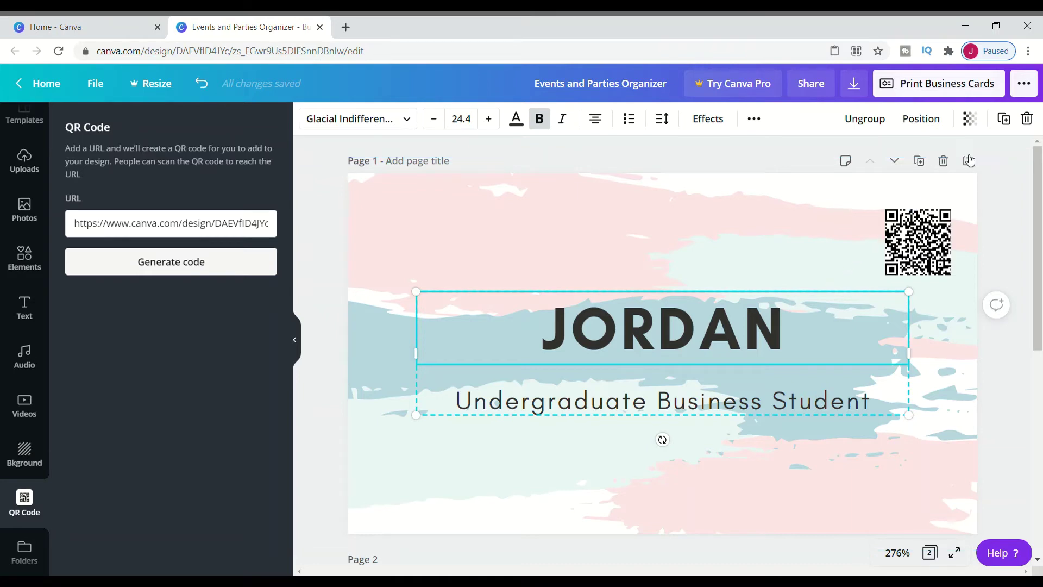
Step: Recolour the background's pink brush strokes white, leaving only the blue strokes
{"action": "key", "text": "ctrl+z"}
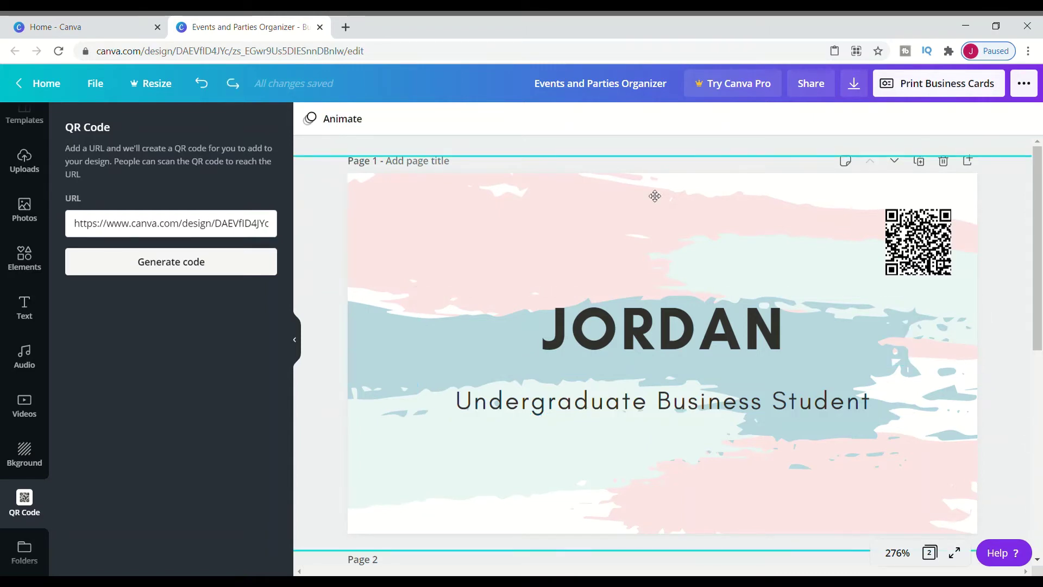
{"action": "left_click", "coordinate": [539, 245]}
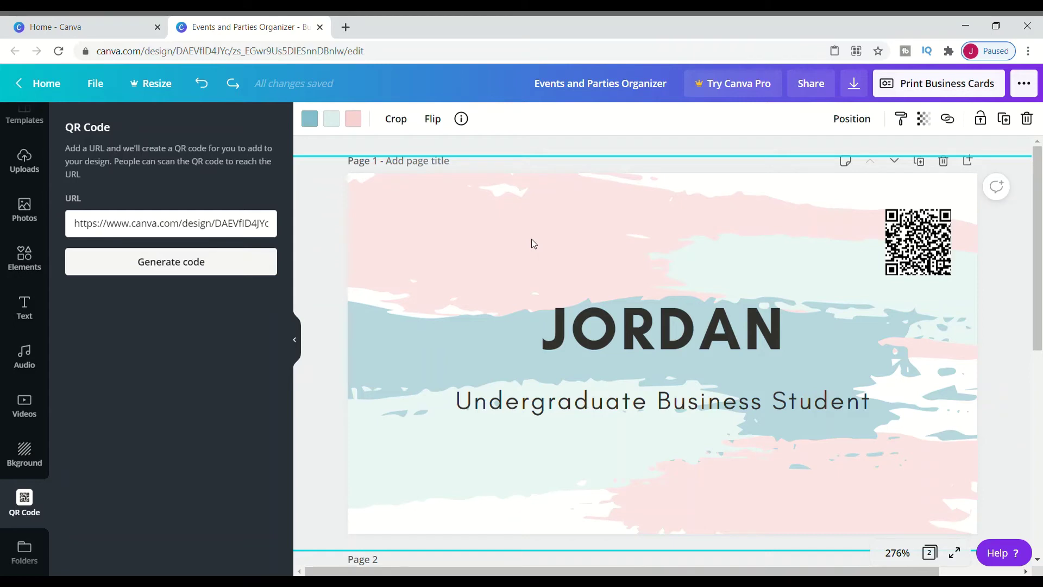
{"action": "left_click", "coordinate": [360, 124]}
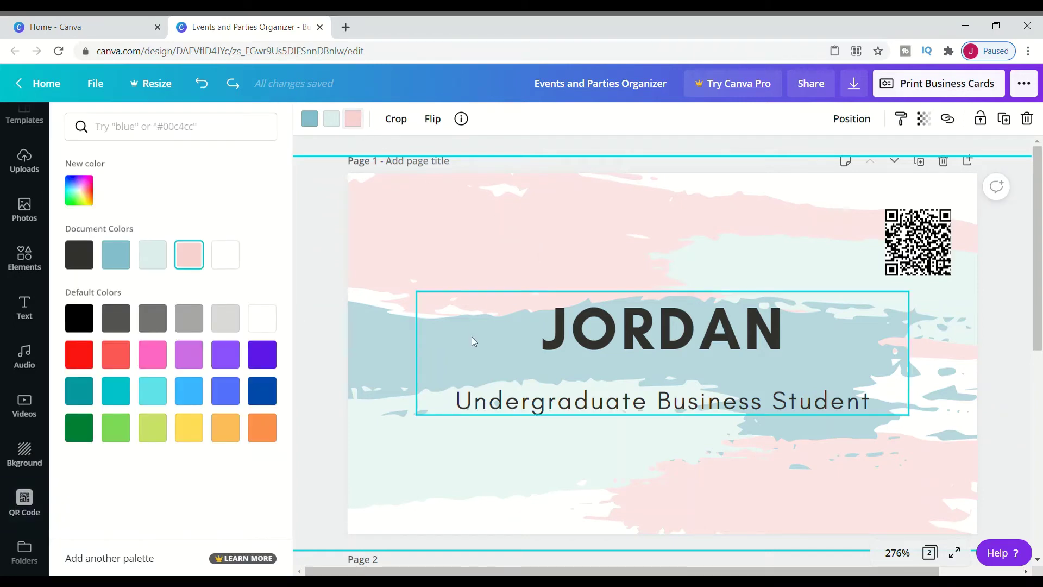
{"action": "left_click", "coordinate": [86, 361]}
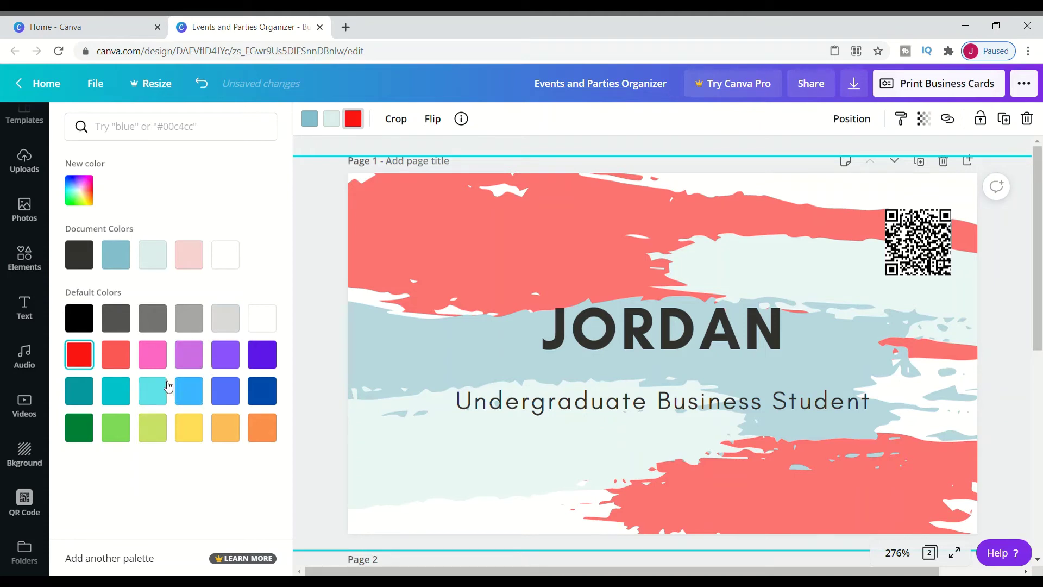
{"action": "left_click", "coordinate": [267, 319]}
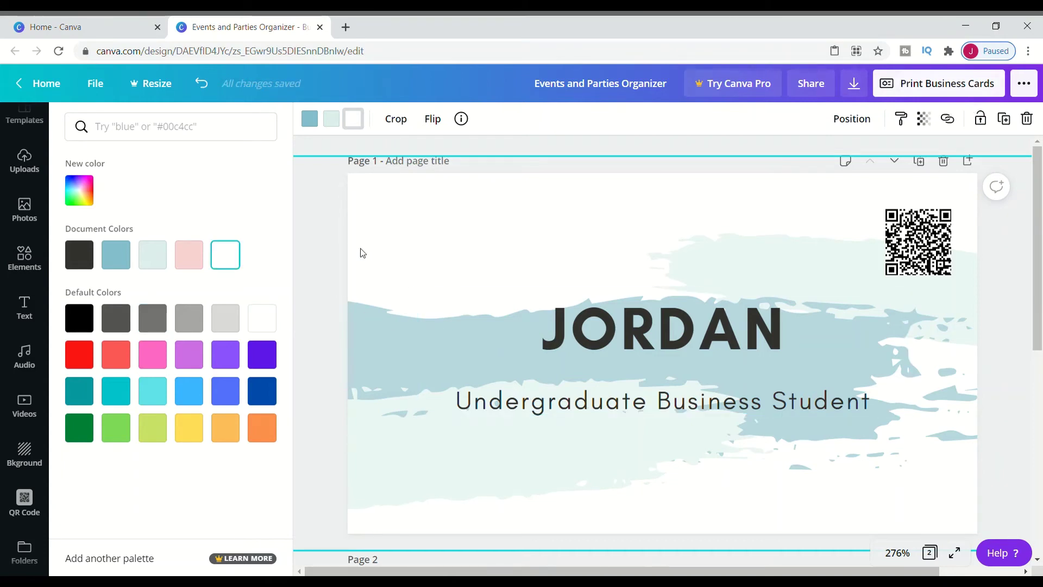
{"action": "left_click", "coordinate": [27, 455]}
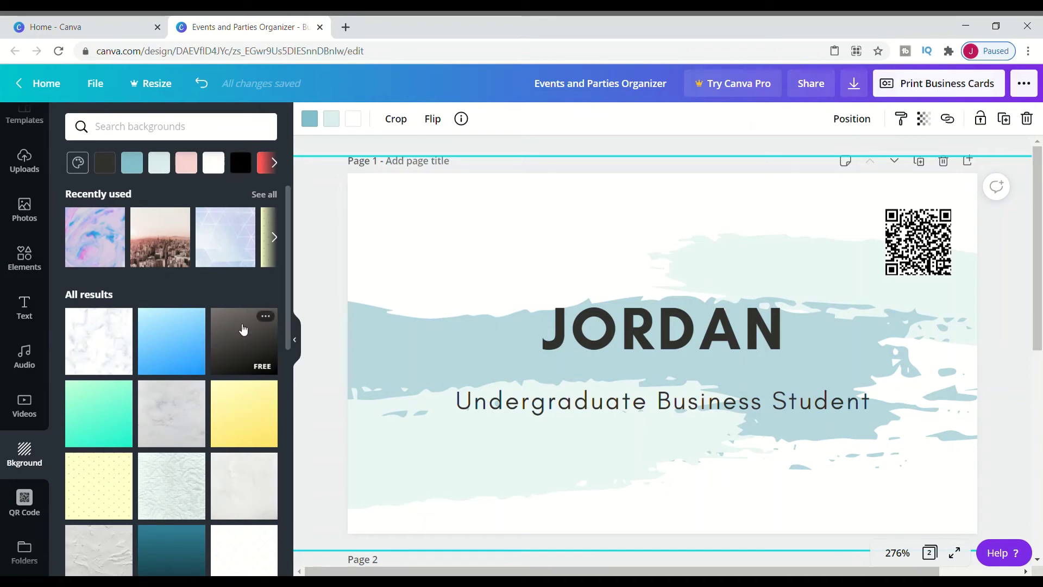
Step: On page 2, replace 'Let's make it happen' with 'Contact Me!' in black
{"action": "left_click_drag", "start_coordinate": [1038, 296], "coordinate": [1040, 500]}
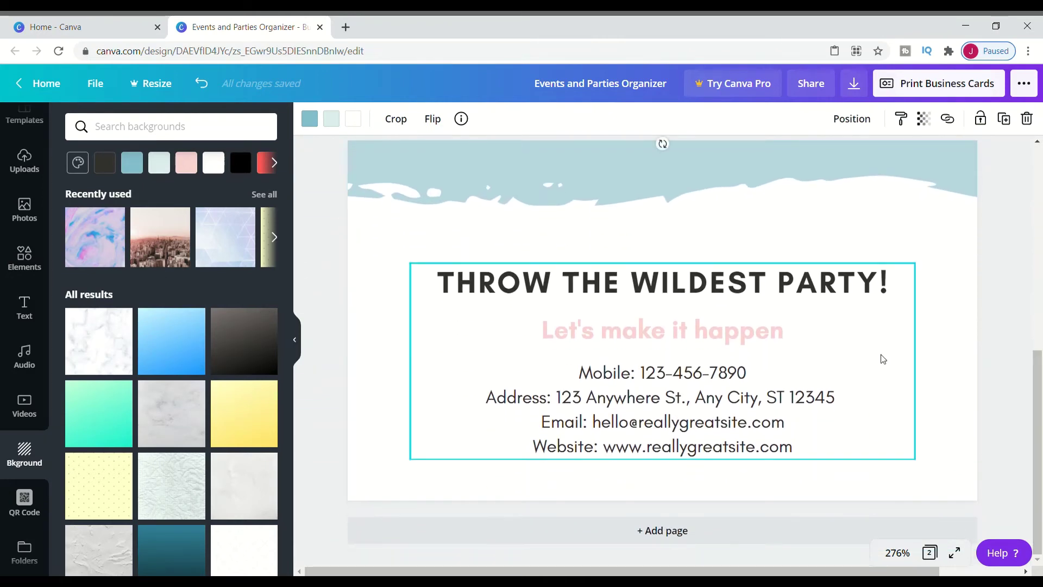
{"action": "left_click", "coordinate": [776, 340]}
{"action": "double_click", "coordinate": [777, 339]}
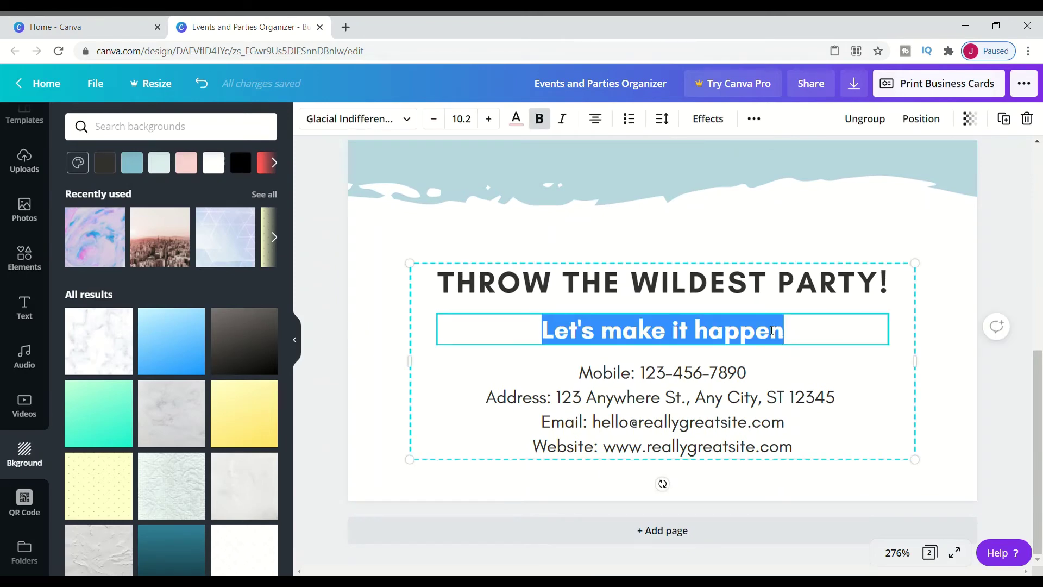
{"action": "key", "text": "BackSpace"}
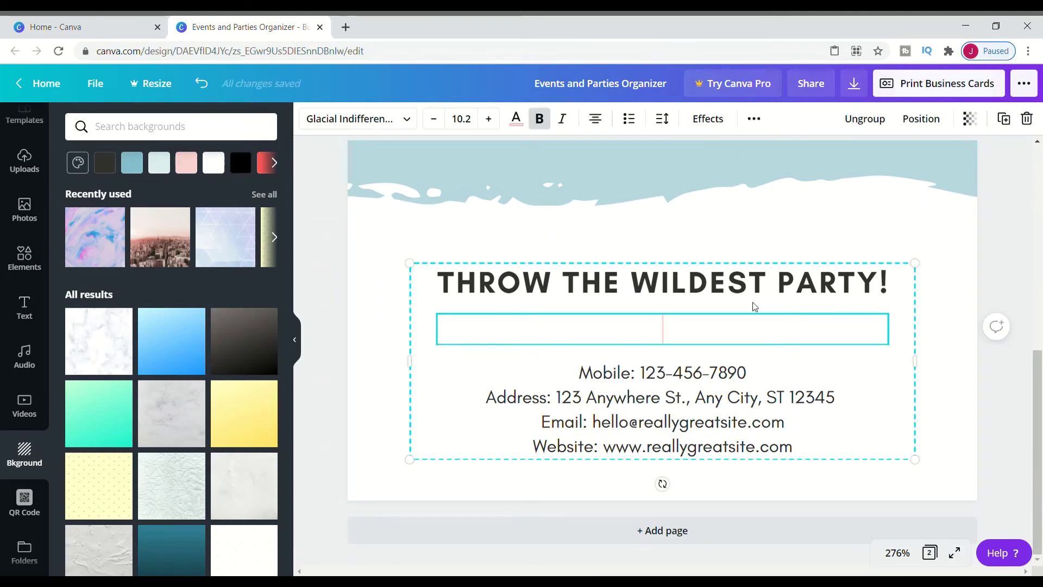
{"action": "type", "text": "Contact"}
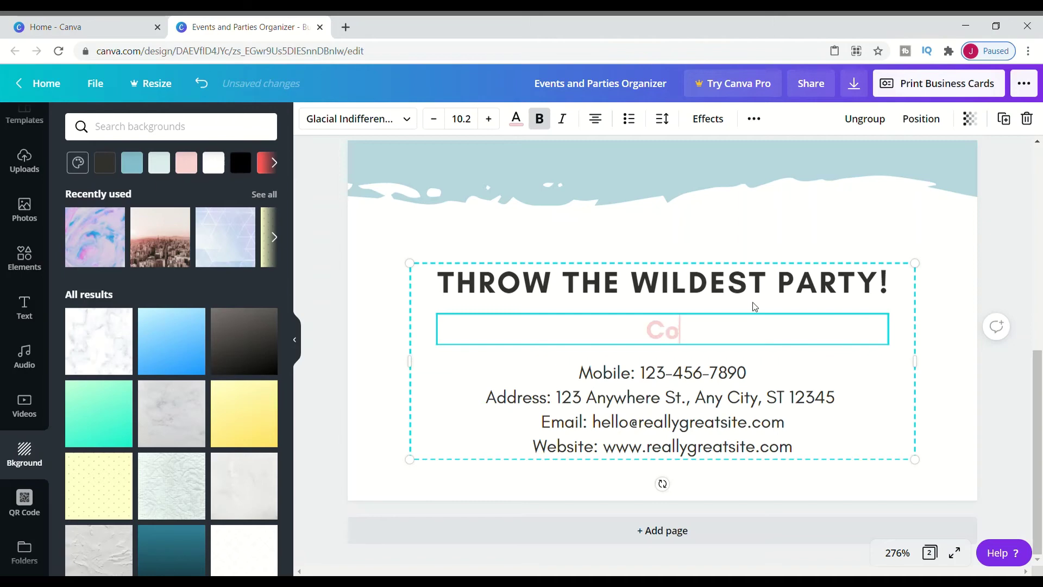
{"action": "type", "text": "Me!"}
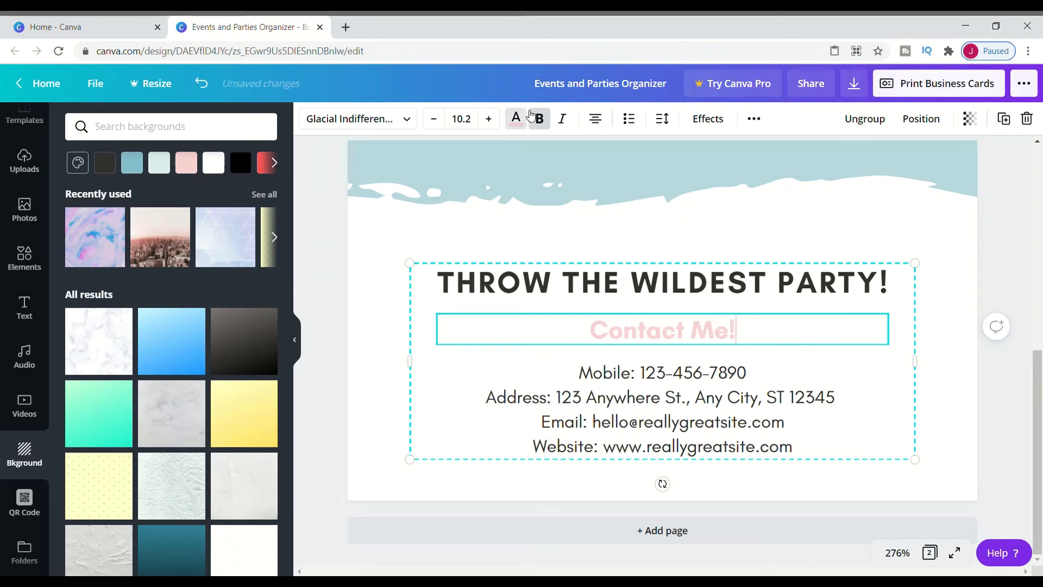
{"action": "left_click", "coordinate": [516, 118]}
{"action": "left_click", "coordinate": [80, 318]}
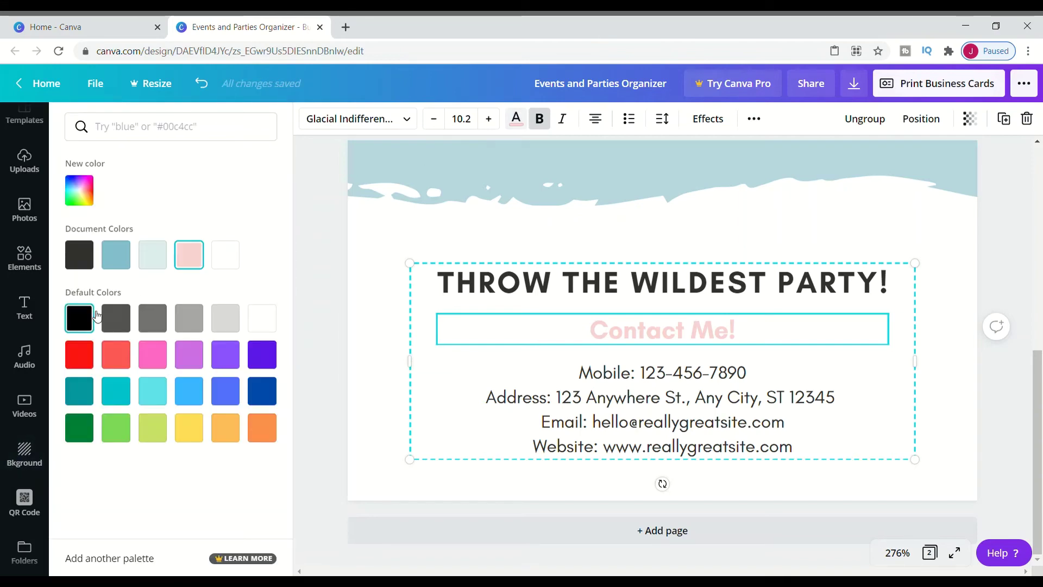
Step: Delete the 'THROW THE WILDEST PARTY!' title from the card back
{"action": "left_click", "coordinate": [632, 281]}
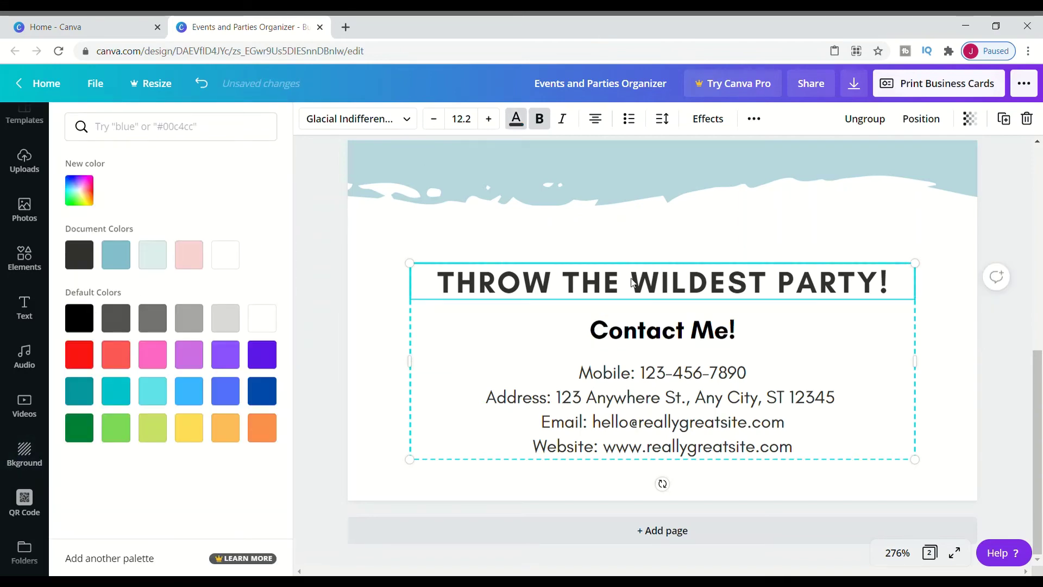
{"action": "double_click", "coordinate": [643, 284]}
{"action": "key", "text": "BackSpace"}
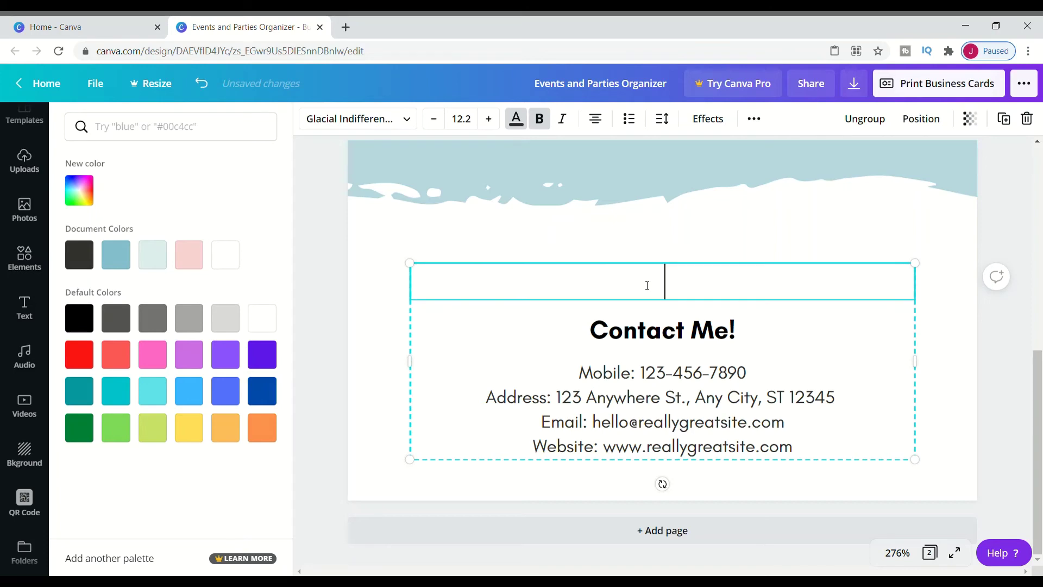
{"action": "left_click", "coordinate": [788, 233]}
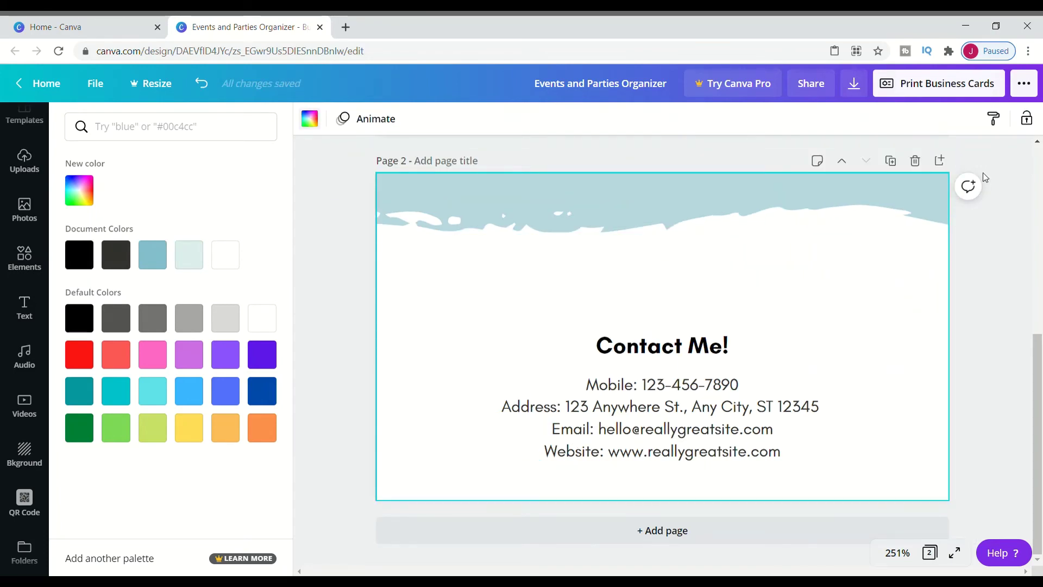
Step: Start a double-sided business card print order on Standard paper instead of Premium
{"action": "left_click", "coordinate": [958, 84]}
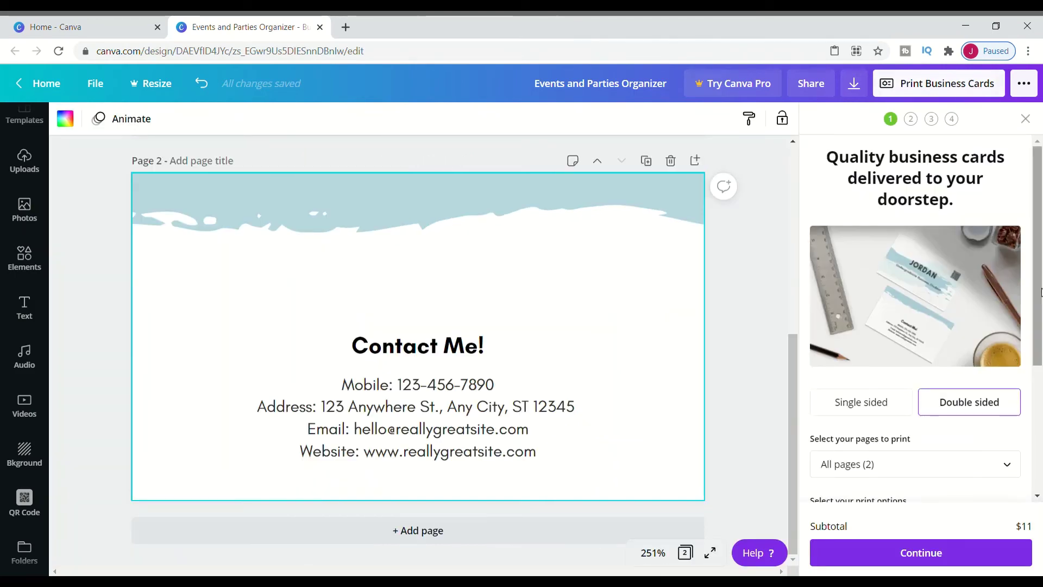
{"action": "left_click_drag", "start_coordinate": [1040, 291], "coordinate": [1039, 410]}
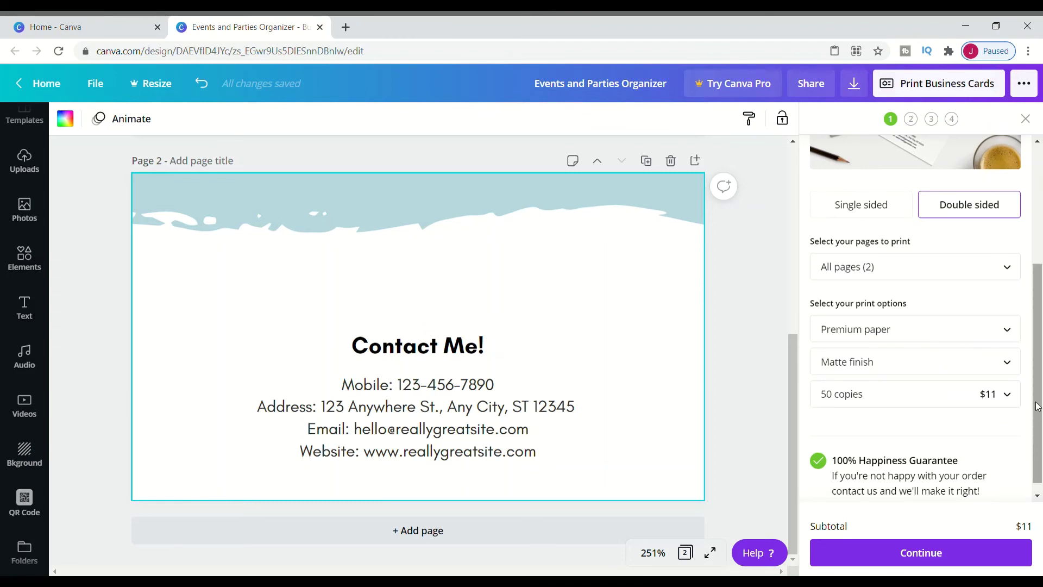
{"action": "left_click_drag", "start_coordinate": [1038, 410], "coordinate": [1038, 429]}
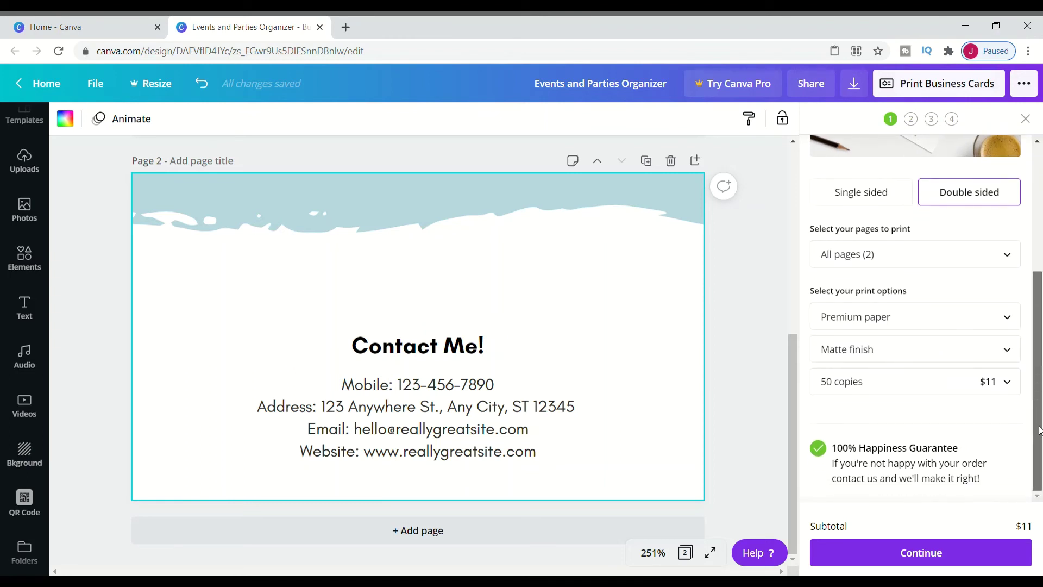
{"action": "left_click", "coordinate": [959, 326]}
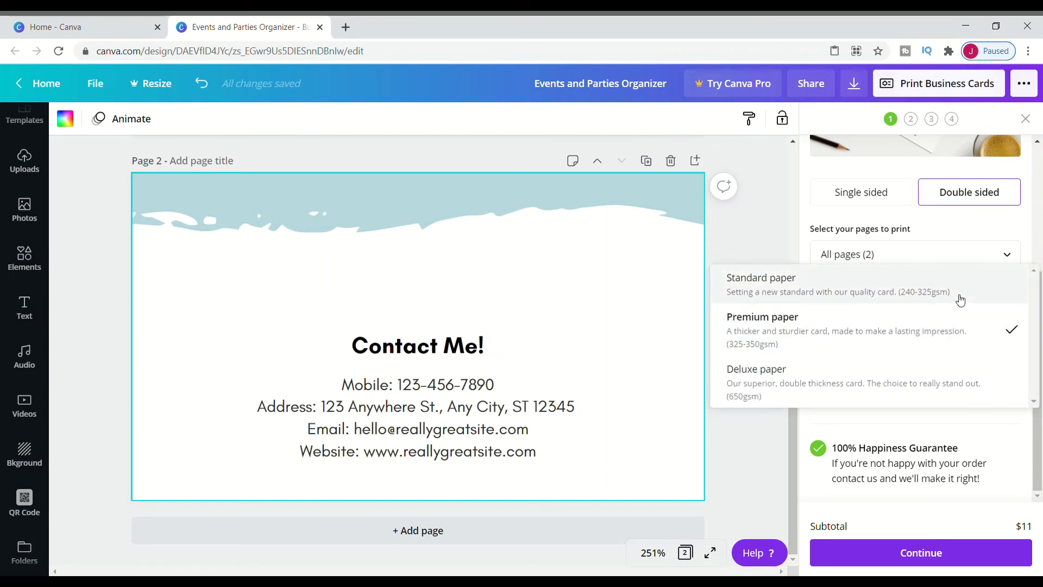
{"action": "left_click", "coordinate": [961, 300]}
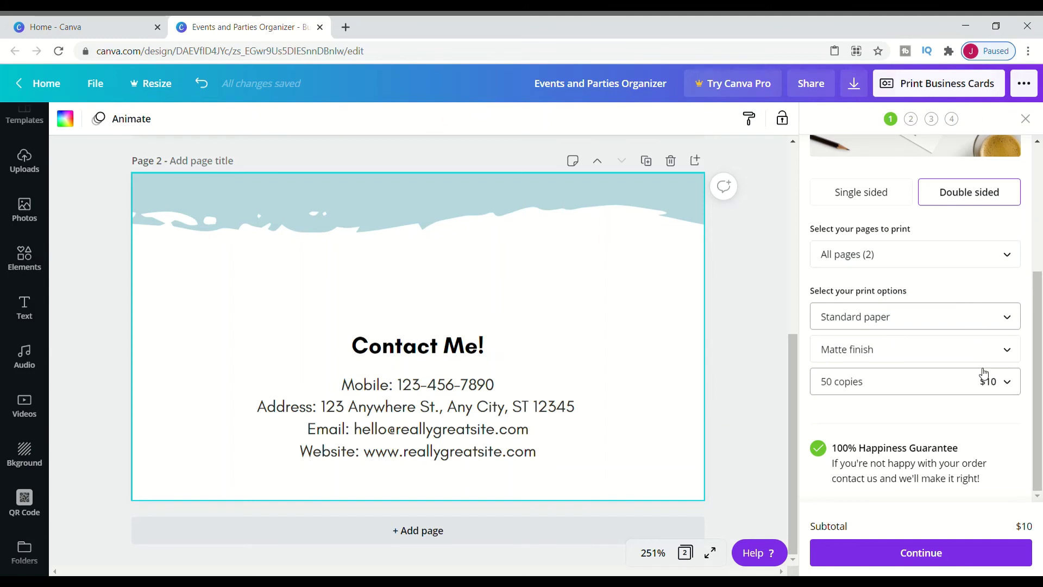
{"action": "left_click", "coordinate": [1003, 387]}
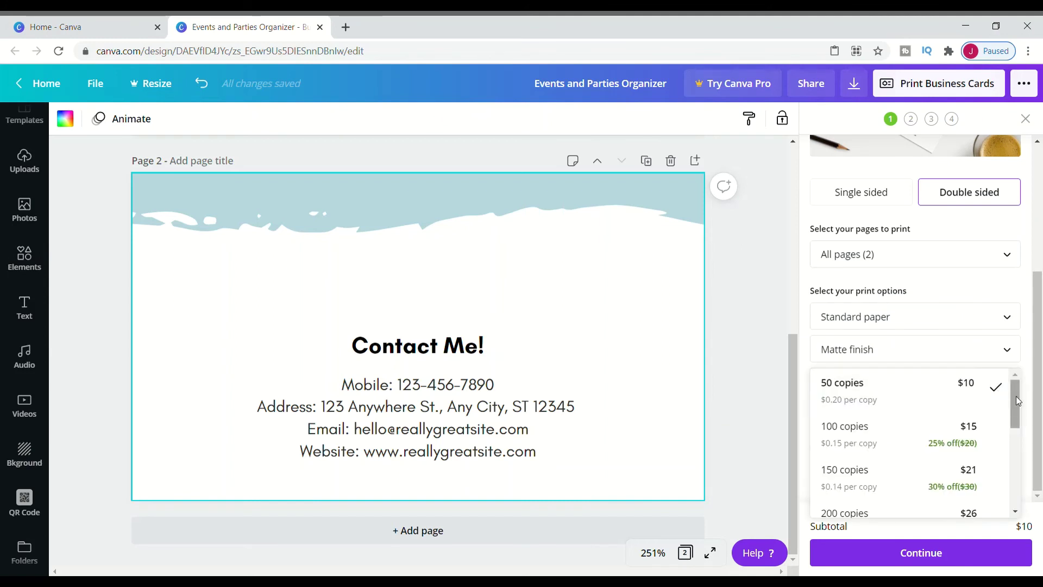
{"action": "left_click_drag", "start_coordinate": [1015, 400], "coordinate": [1023, 426]}
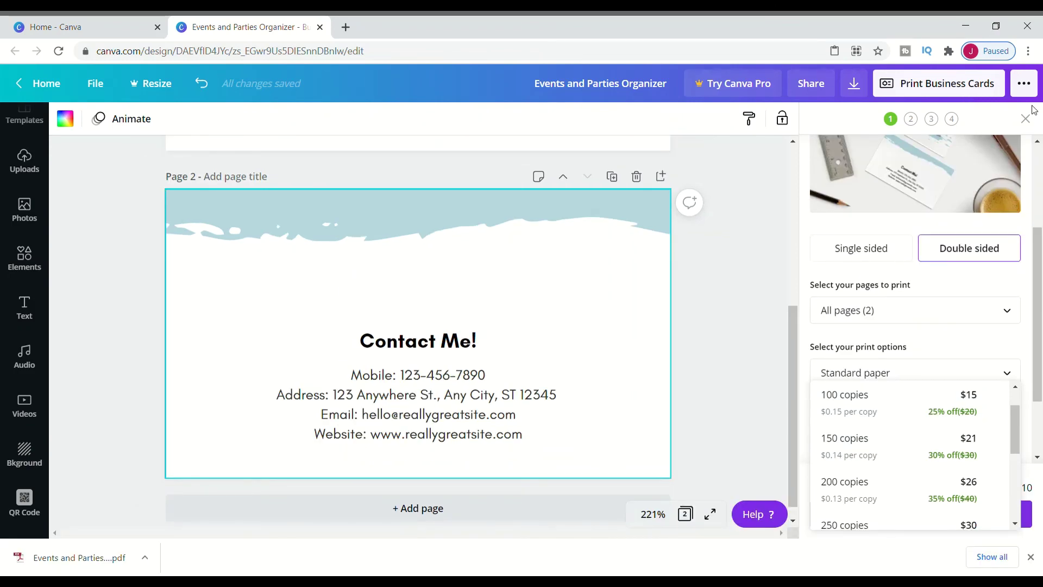
Step: Open the card's Download settings and show the file type list, currently PDF Print
{"action": "left_click", "coordinate": [1025, 84]}
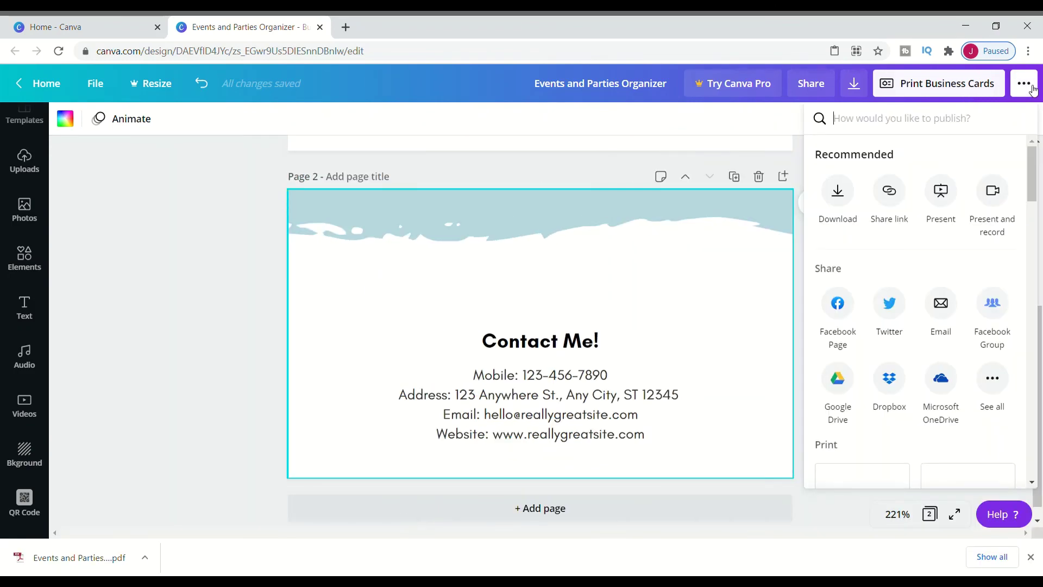
{"action": "left_click", "coordinate": [838, 191]}
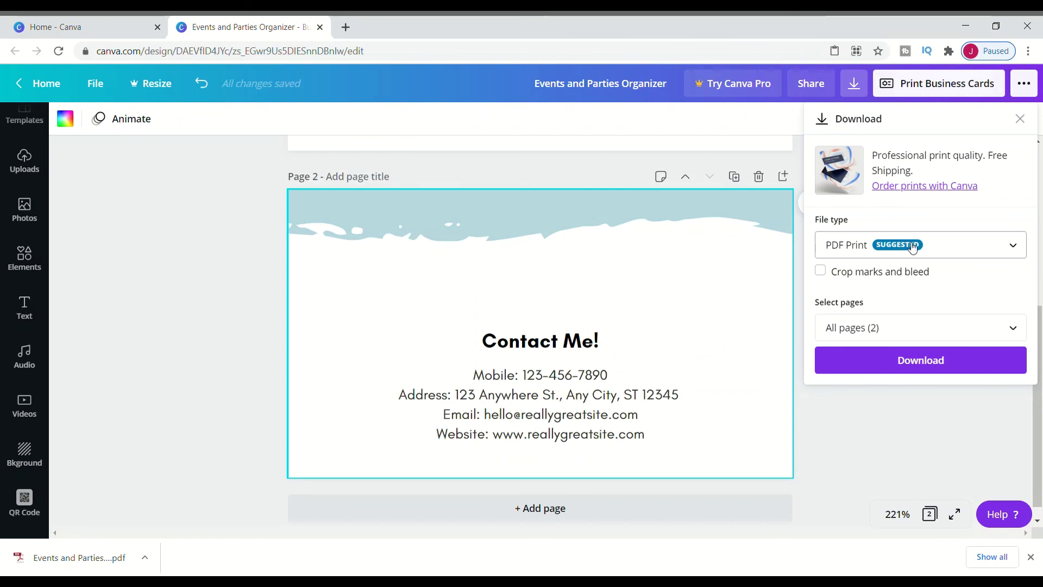
{"action": "left_click", "coordinate": [997, 247]}
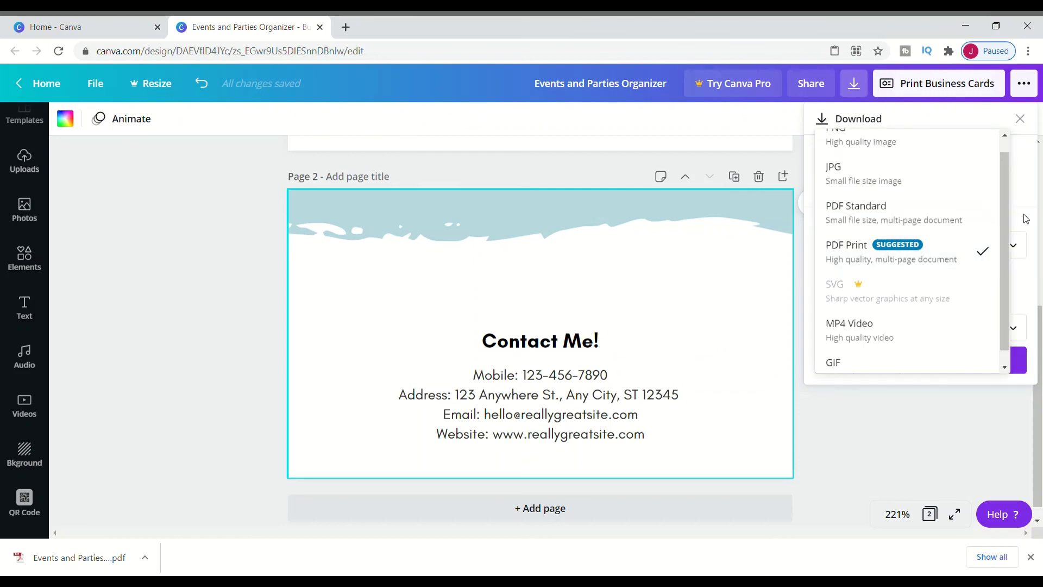
{"action": "scroll", "coordinate": [1006, 204], "scroll_direction": "up", "scroll_amount": 1}
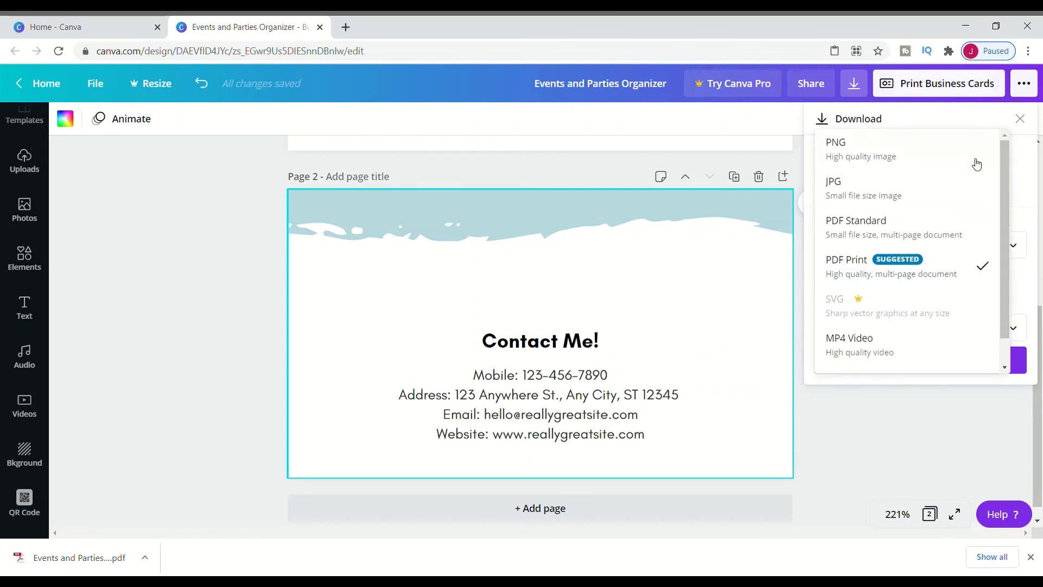